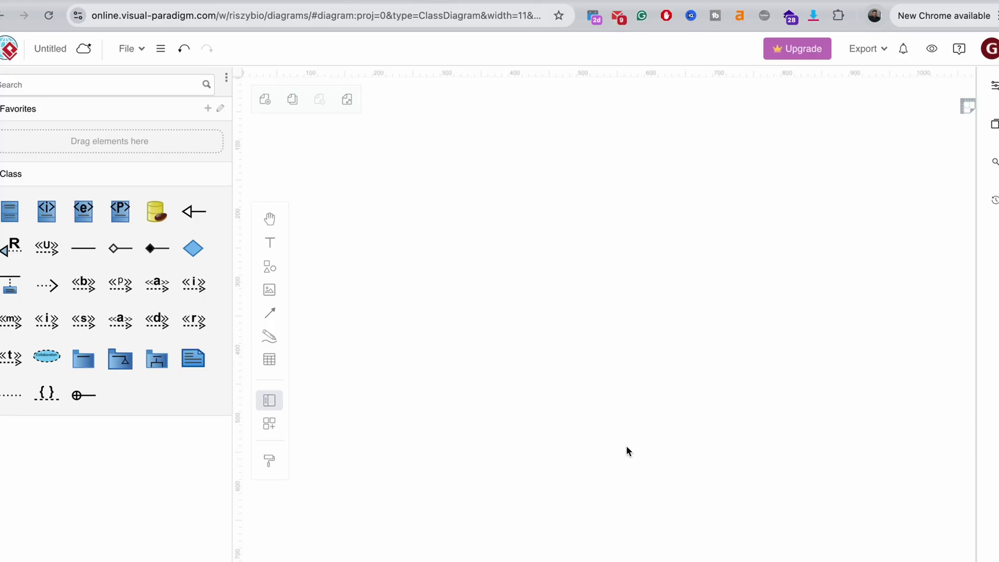
# Add a new class to the canvas and name it Customer.
pyautogui.click(14, 217)
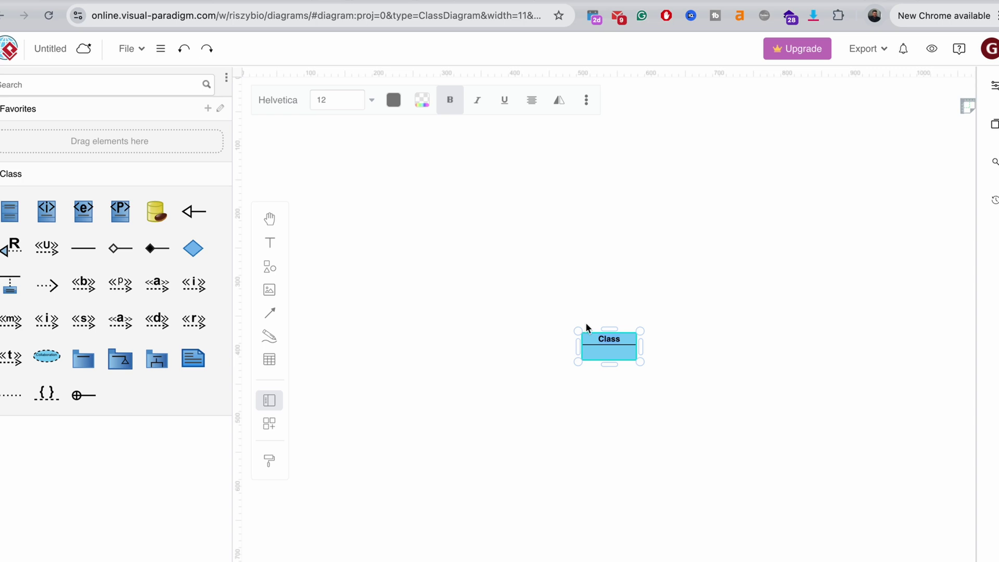
pyautogui.moveTo(618, 345)
pyautogui.doubleClick(617, 344)
pyautogui.write('Customer')
pyautogui.click(671, 291)
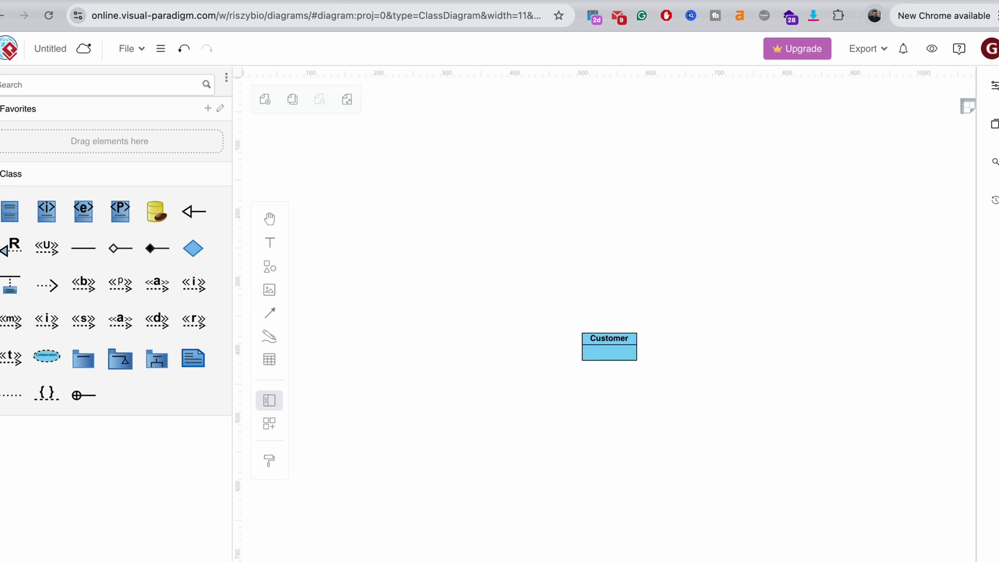
# Add a second class named Payment up and to the right of Customer.
pyautogui.click(9, 211)
pyautogui.moveTo(628, 358); pyautogui.dragTo(714, 310)
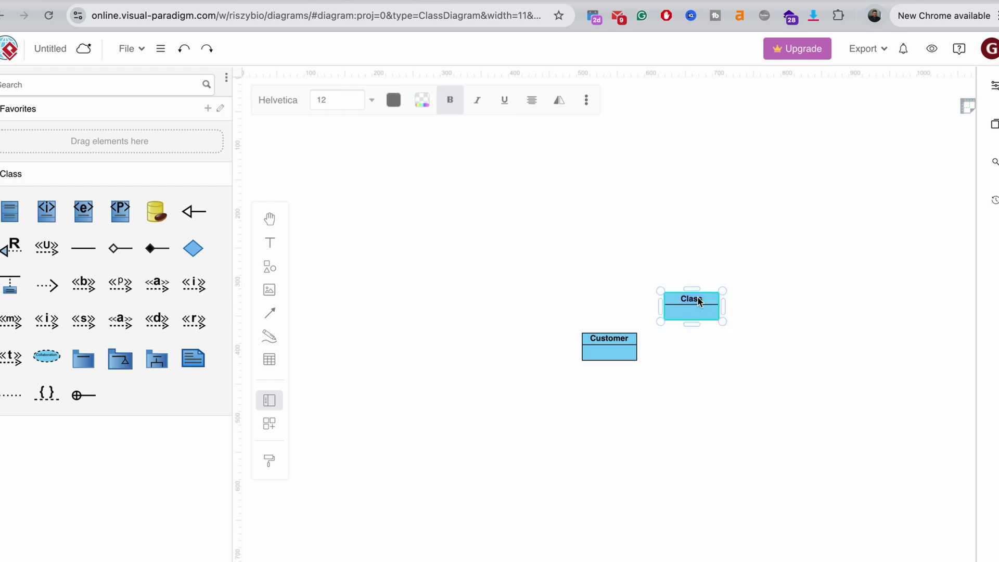
pyautogui.write('Payment')
pyautogui.click(705, 295)
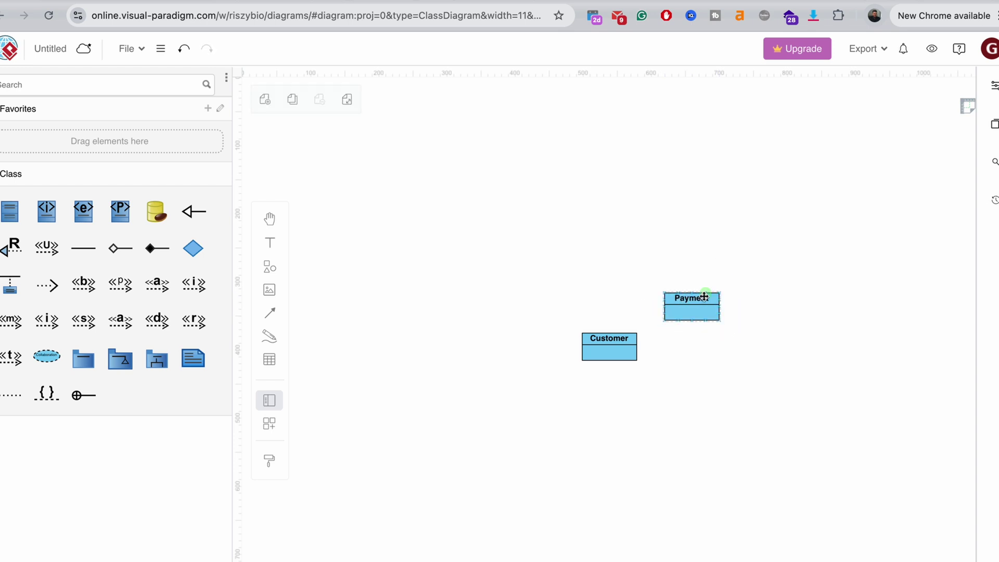
# Duplicate Payment below and to the right, and rename the copy Order.
pyautogui.moveTo(704, 297); pyautogui.dragTo(702, 380)
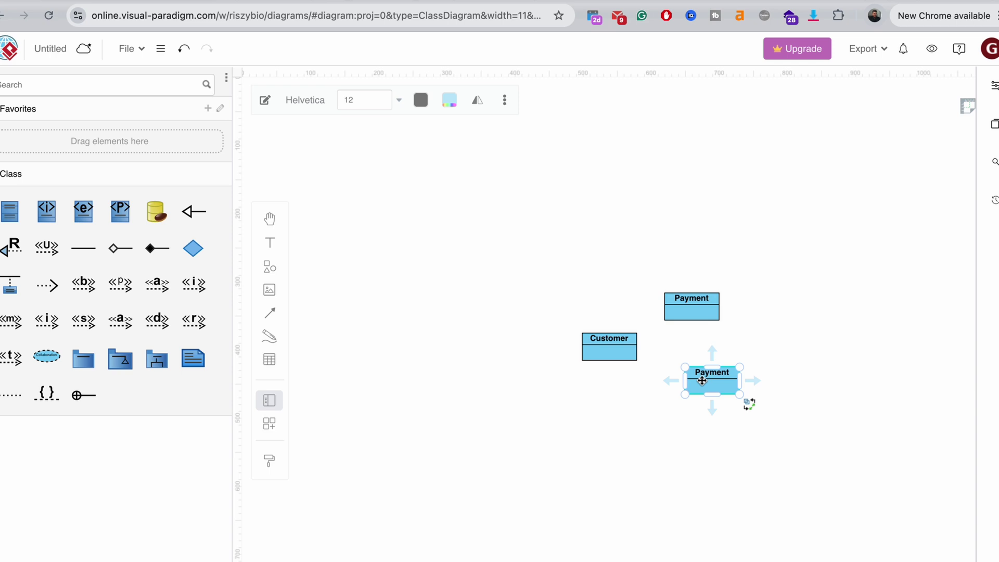
pyautogui.doubleClick(702, 380)
pyautogui.write('Order')
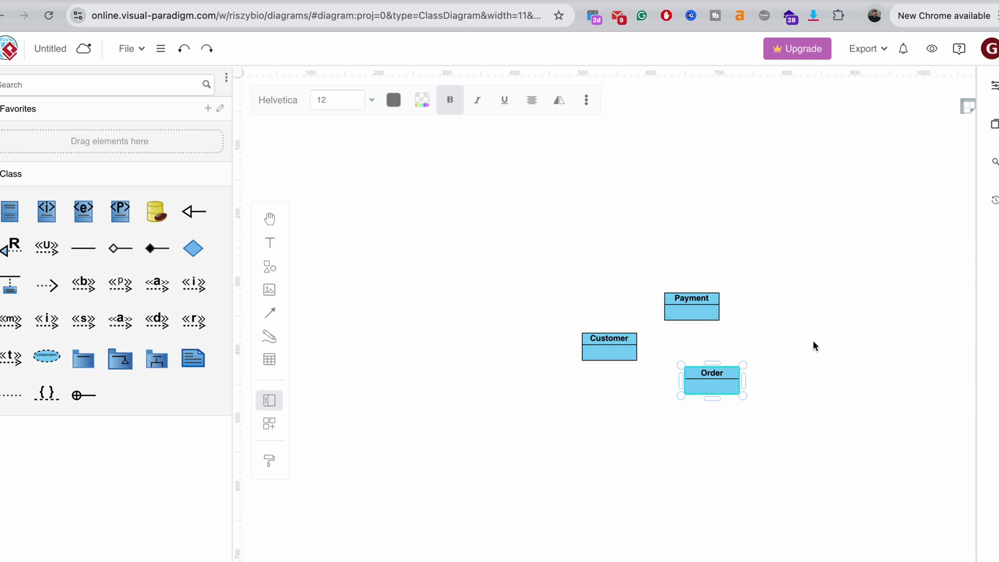
pyautogui.click(815, 346)
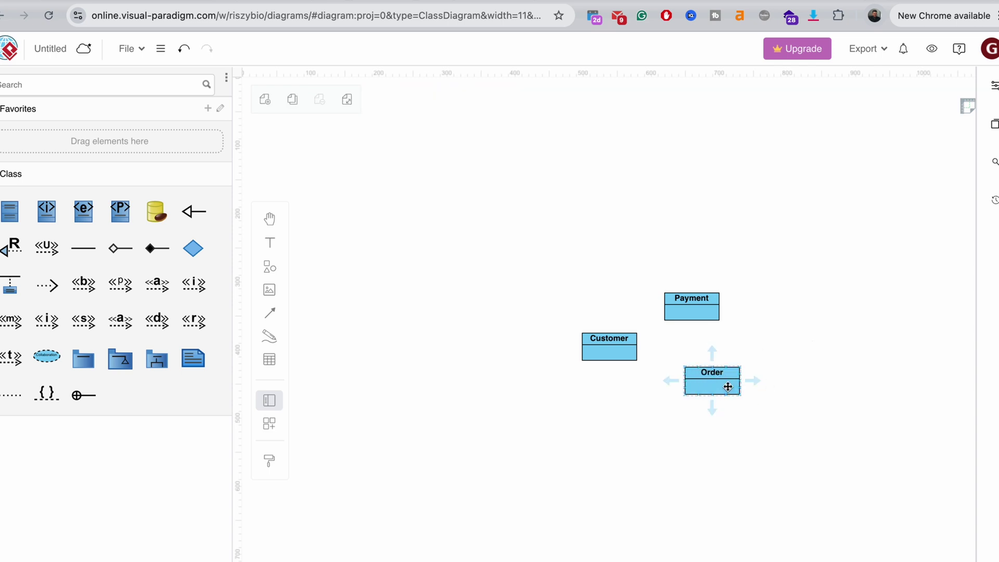
# Place a copy of Order further down and rename it Products.
pyautogui.moveTo(724, 385); pyautogui.dragTo(624, 432)
pyautogui.doubleClick(622, 431)
pyautogui.write('Products')
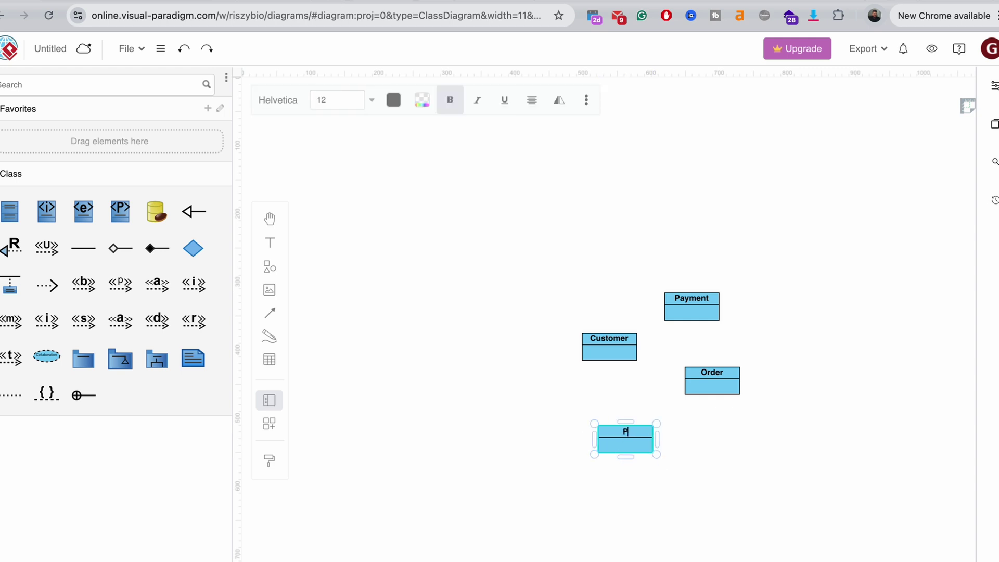
pyautogui.click(692, 455)
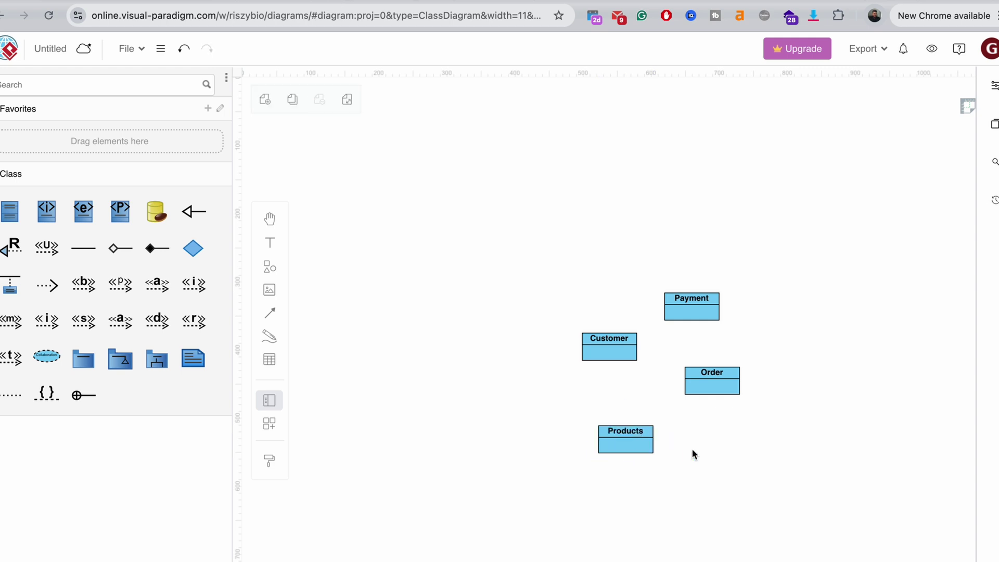
# Copy Products to its left as Shopping Cart, then move Customer up toward the top.
pyautogui.click(624, 438)
pyautogui.moveTo(624, 438); pyautogui.dragTo(520, 407)
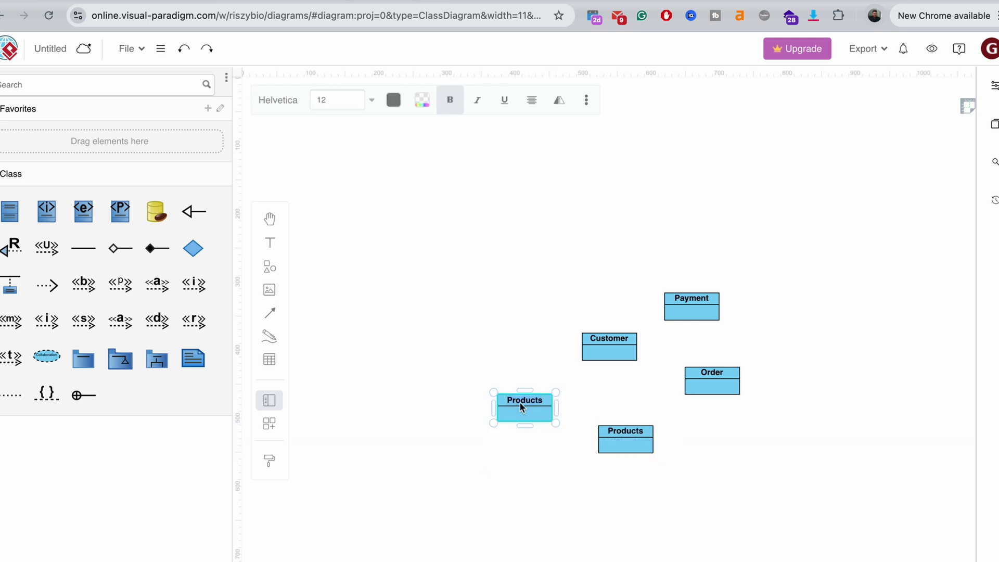
pyautogui.write('Shopping Cart')
pyautogui.click(609, 404)
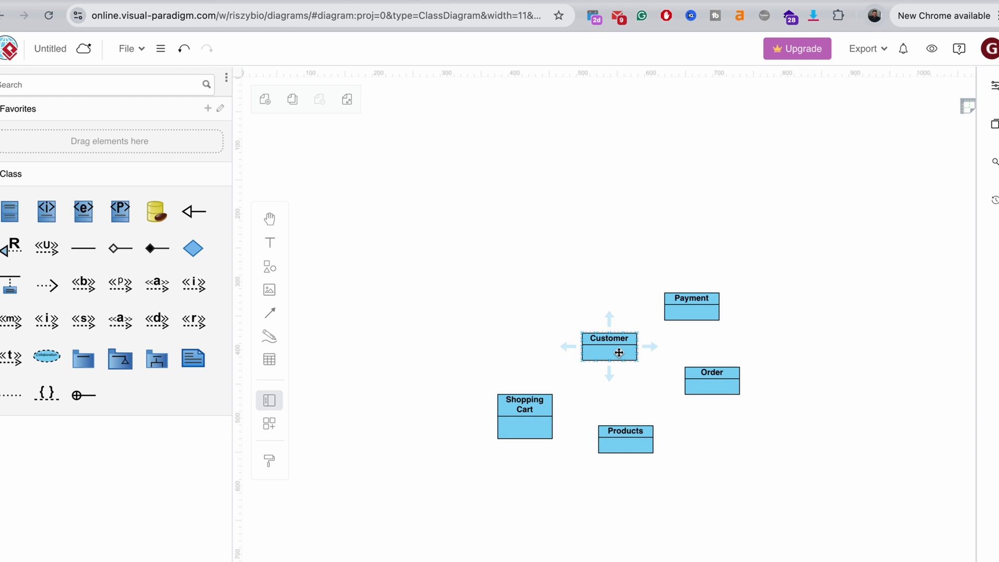
pyautogui.moveTo(619, 354); pyautogui.dragTo(573, 221)
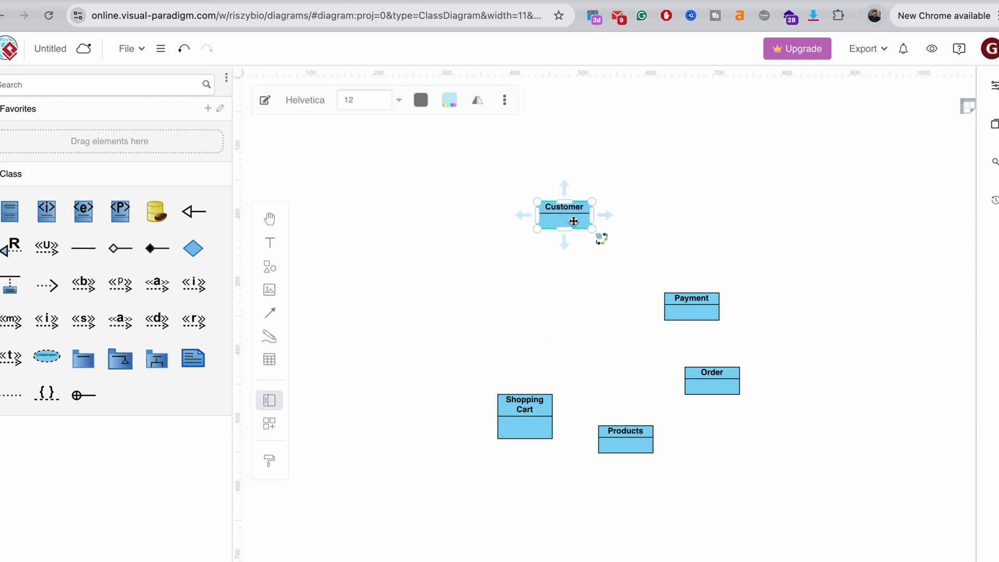
# Give the Customer class the attributes name and password.
pyautogui.rightClick(573, 221)
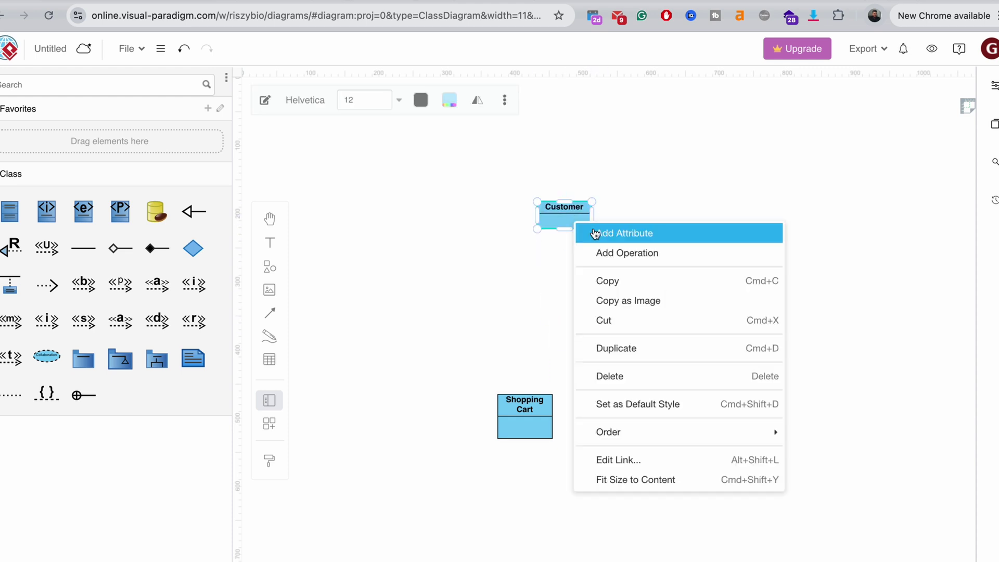
pyautogui.click(613, 232)
pyautogui.write('name')
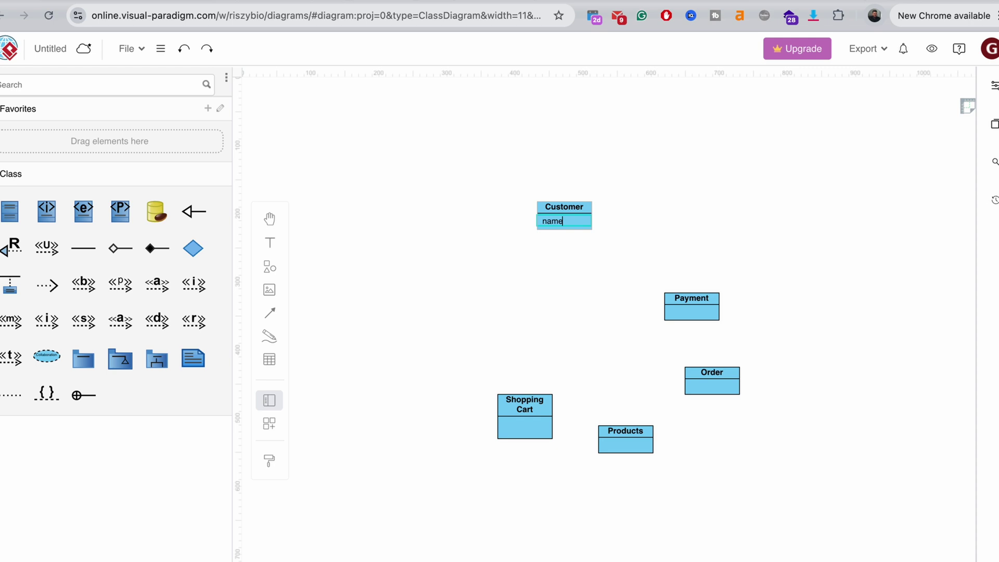
pyautogui.click(573, 228)
pyautogui.rightClick(573, 221)
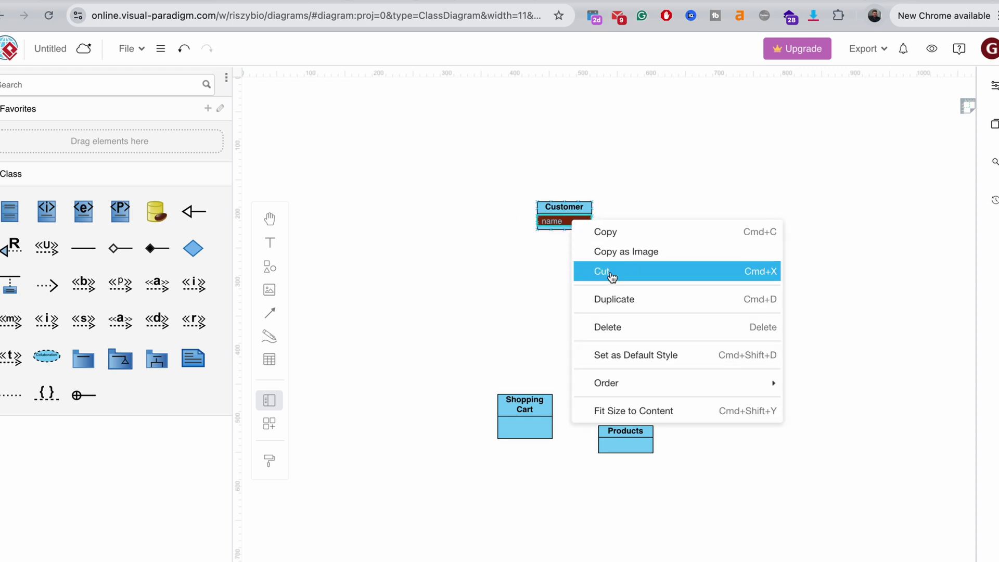
pyautogui.rightClick(552, 207)
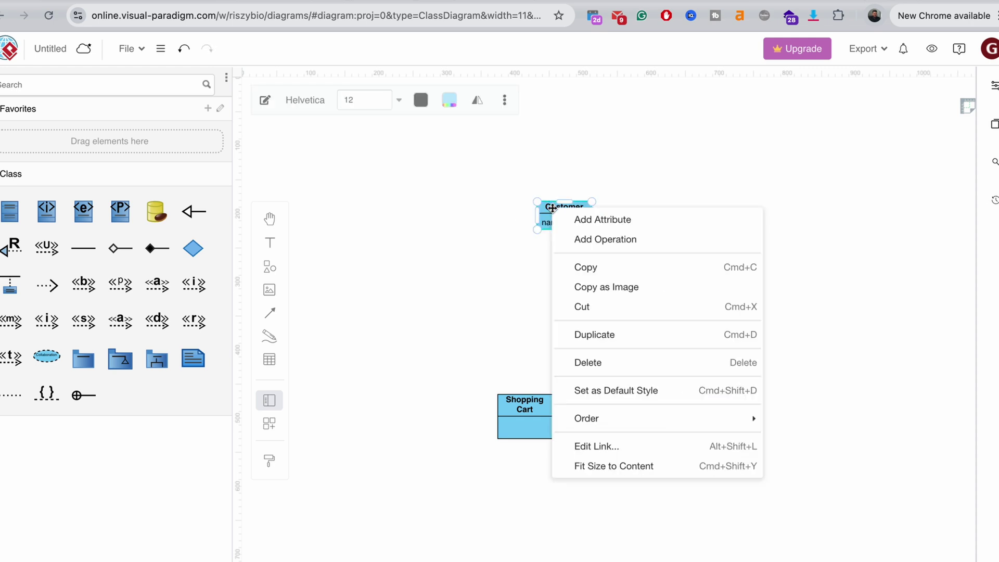
pyautogui.click(602, 226)
pyautogui.write('password')
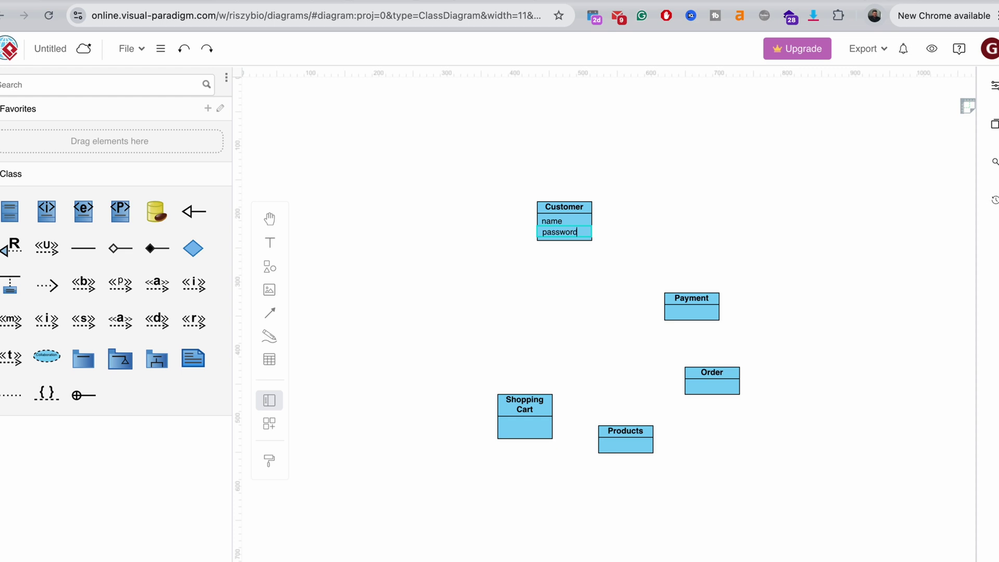
pyautogui.press('Return')
pyautogui.rightClick(584, 236)
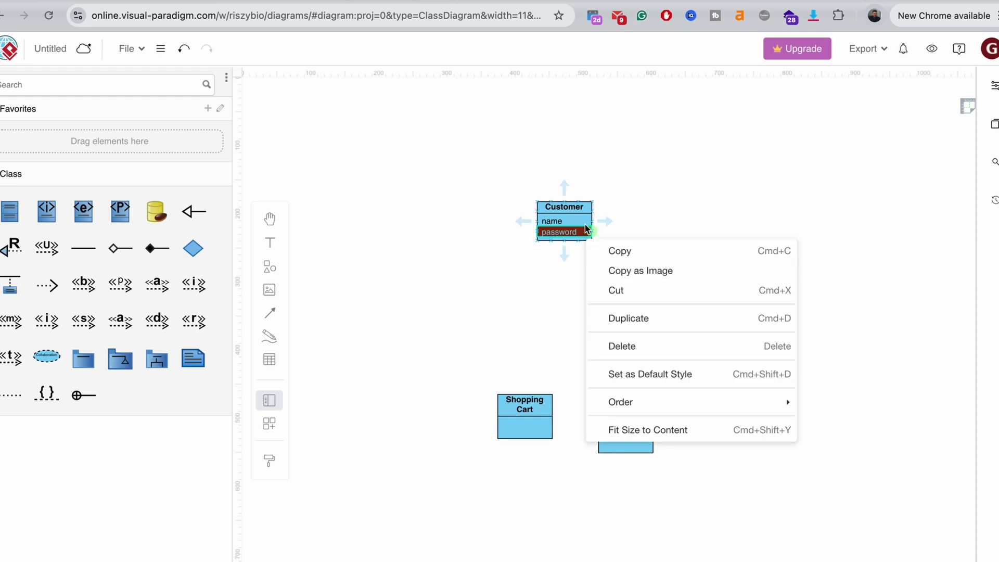
pyautogui.click(576, 211)
# Add the attributes login and id to Customer.
pyautogui.rightClick(566, 209)
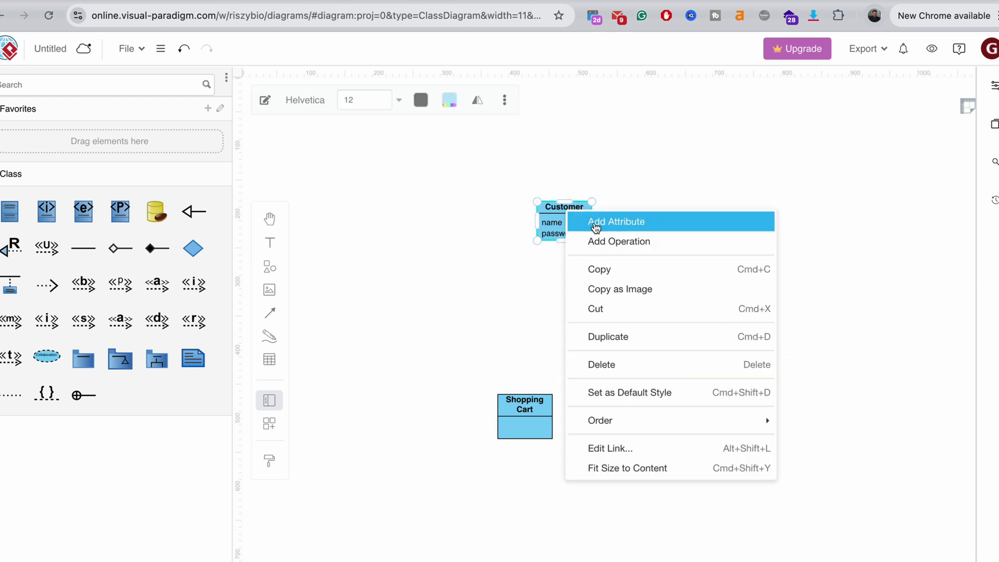
pyautogui.click(595, 218)
pyautogui.write('login')
pyautogui.click(568, 209)
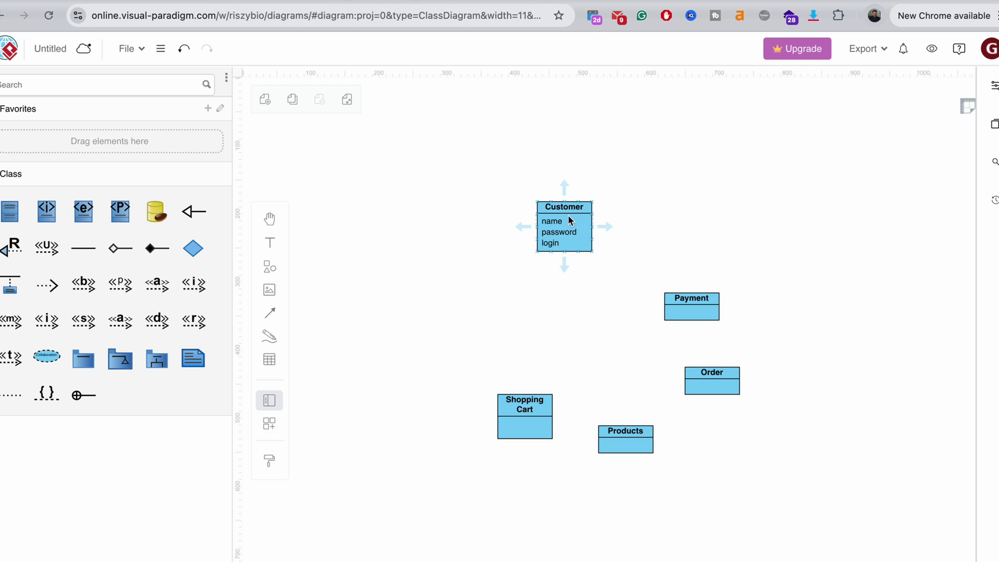
pyautogui.rightClick(568, 209)
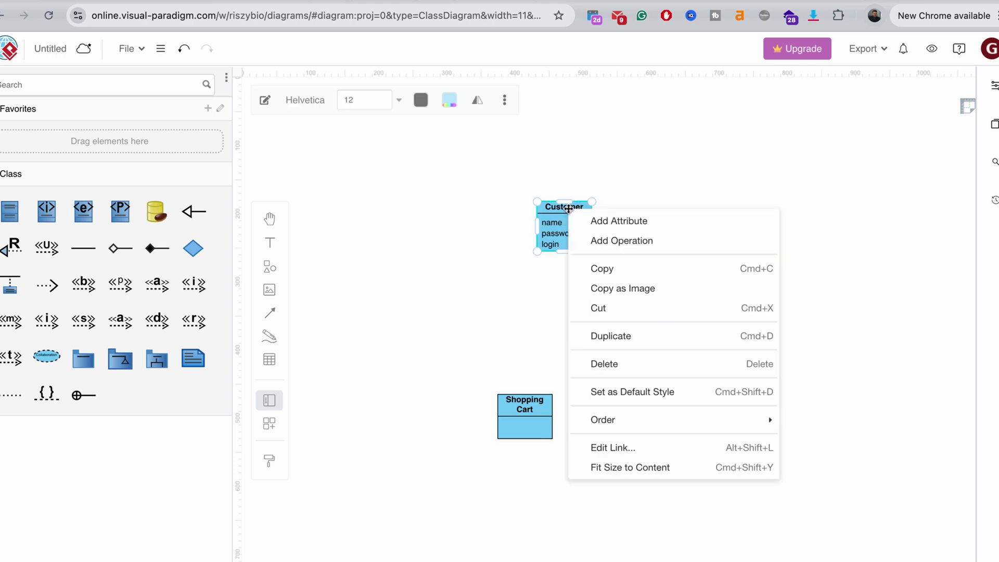
pyautogui.click(617, 224)
pyautogui.write('id')
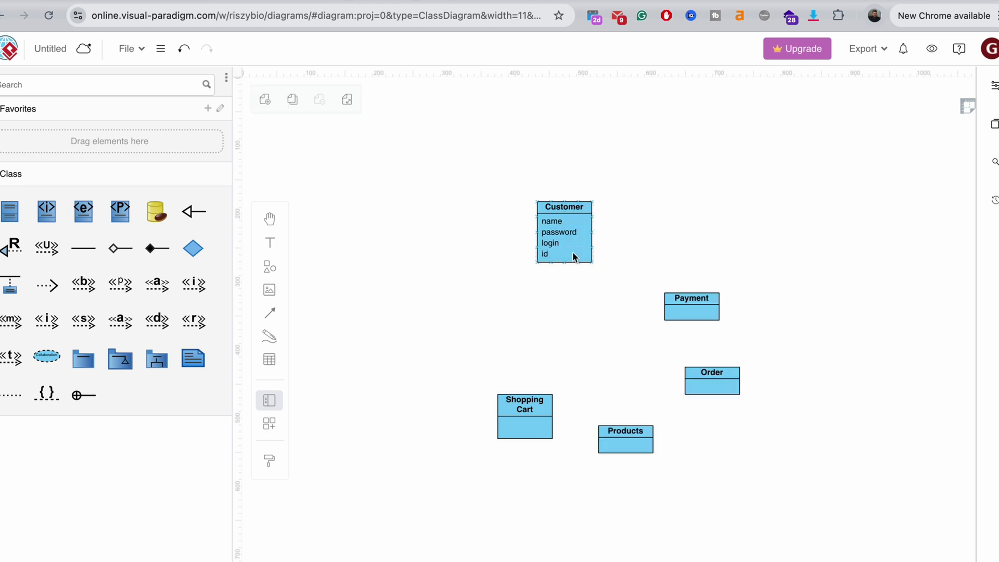
pyautogui.moveTo(576, 229)
pyautogui.mouseDown()
pyautogui.moveTo(569, 268)
pyautogui.moveTo(573, 234)
pyautogui.moveTo(557, 233)
pyautogui.moveTo(569, 252)
pyautogui.moveTo(566, 232)
pyautogui.mouseUp()
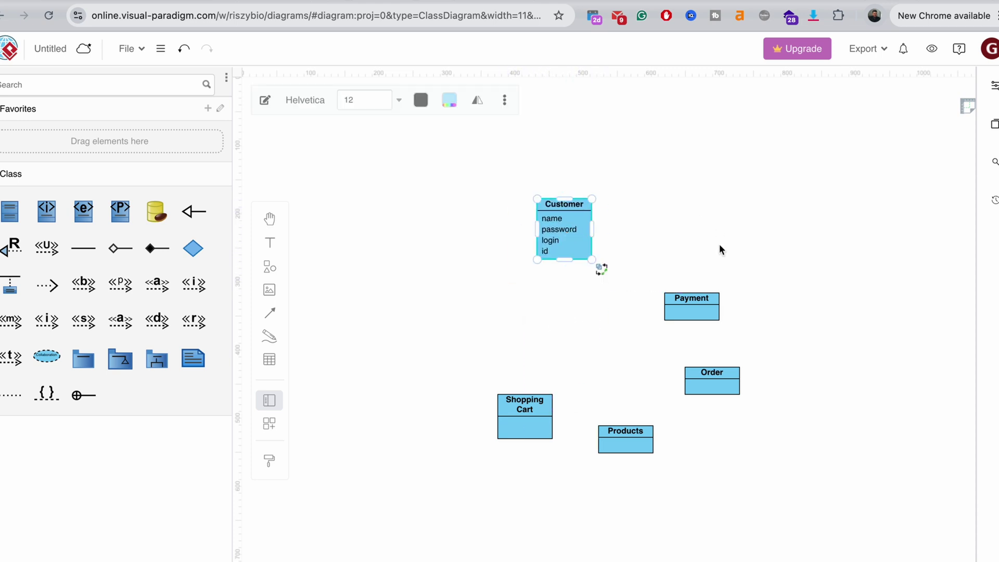
pyautogui.click(660, 258)
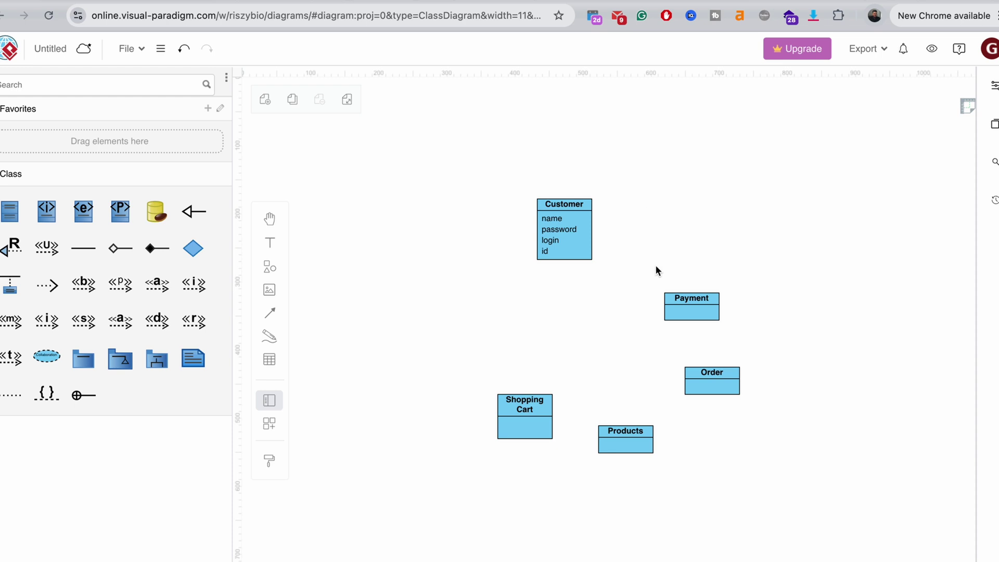
# Move Order down-right, place Products below Customer, and give Products a name attribute.
pyautogui.moveTo(713, 385); pyautogui.dragTo(731, 416)
pyautogui.moveTo(635, 450); pyautogui.dragTo(508, 319)
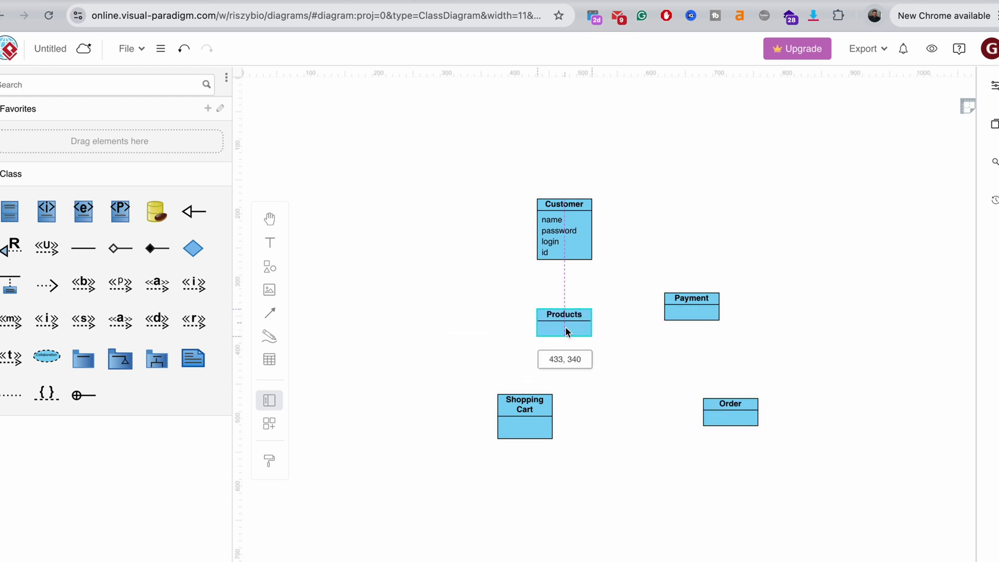
pyautogui.moveTo(565, 326); pyautogui.dragTo(564, 326)
pyautogui.rightClick(565, 328)
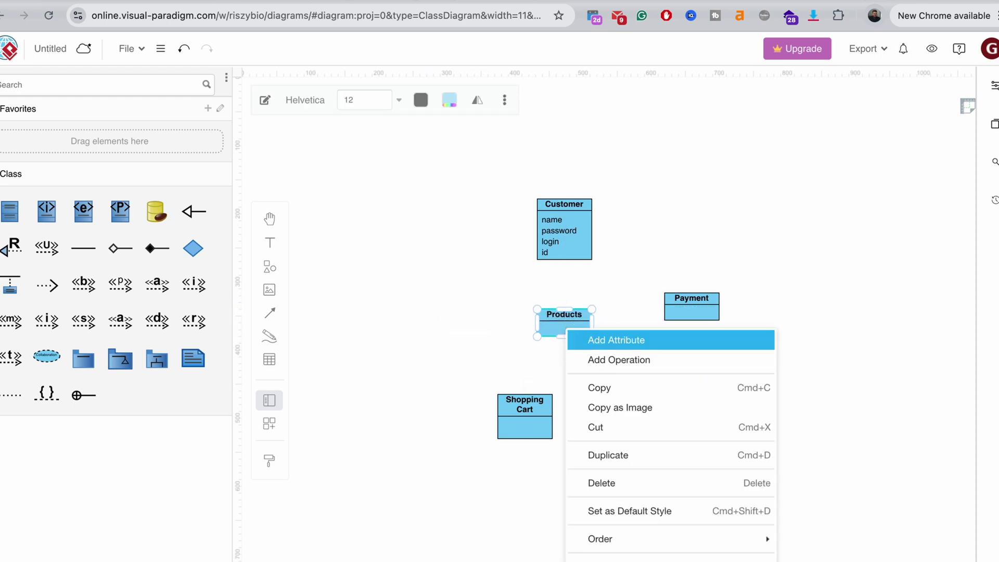
pyautogui.click(574, 335)
pyautogui.press('super+a')
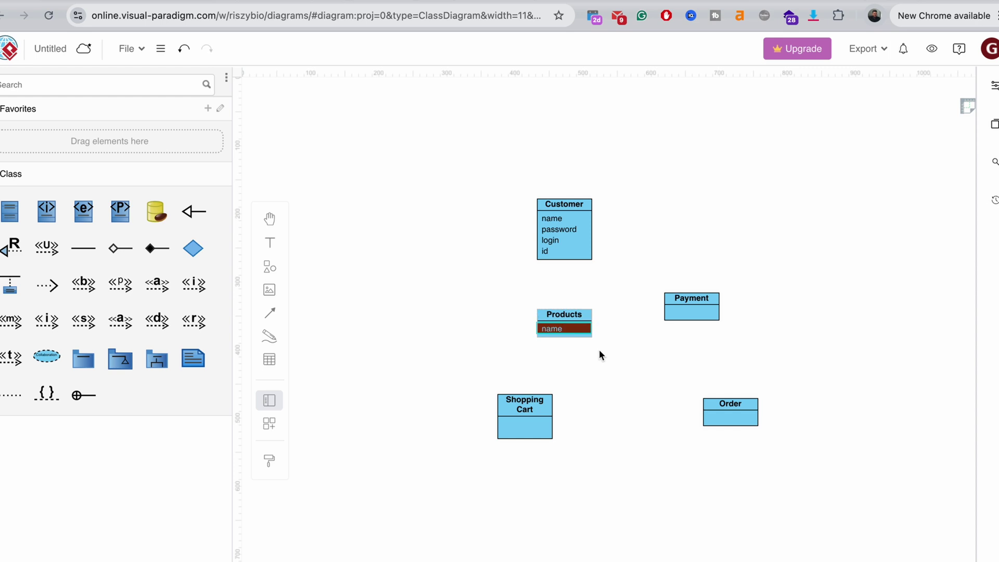
pyautogui.write('name')
# Add the attributes price and details to Products.
pyautogui.rightClick(588, 318)
pyautogui.click(591, 327)
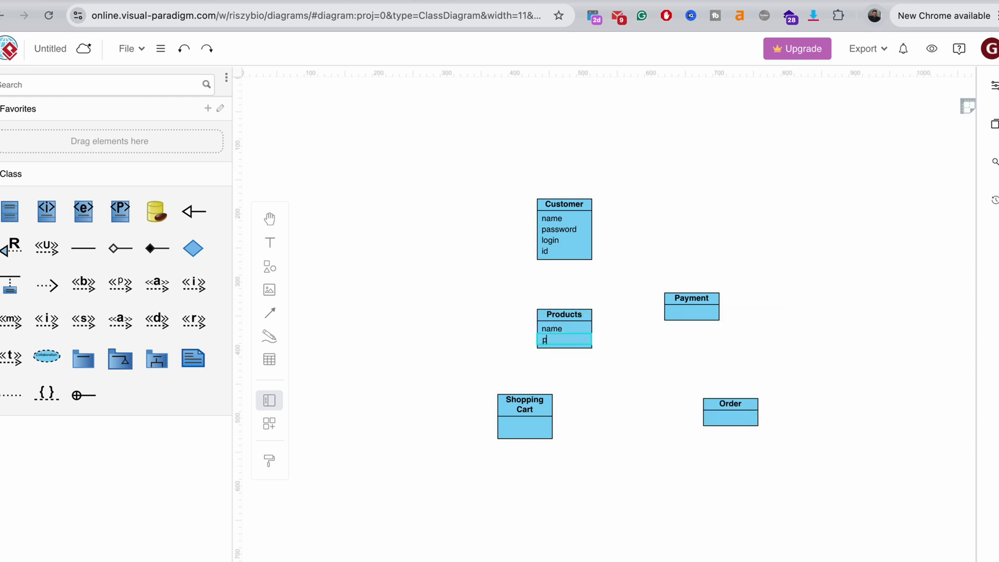
pyautogui.press('super+a')
pyautogui.write('price')
pyautogui.rightClick(571, 315)
pyautogui.click(594, 326)
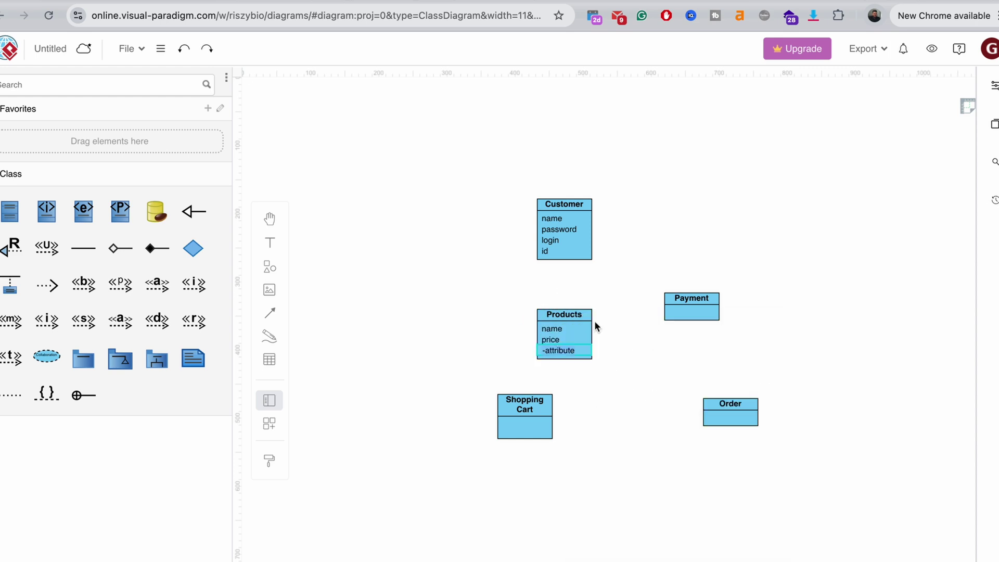
pyautogui.press('super+a')
pyautogui.write('details')
pyautogui.click(627, 343)
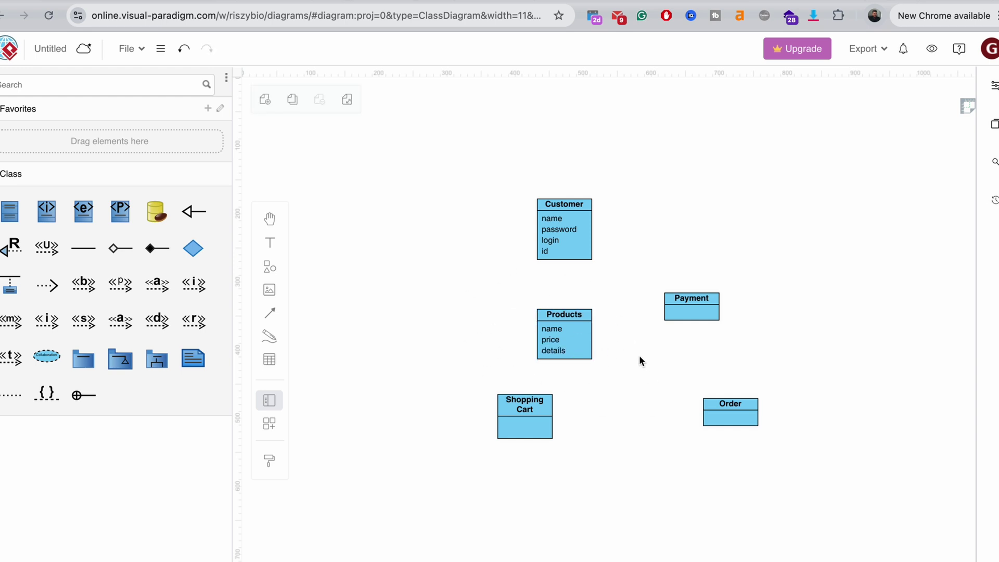
# Undo an accidental move and rename the Products class to Product.
pyautogui.click(563, 333)
pyautogui.hotkey('ctrl', 'z')
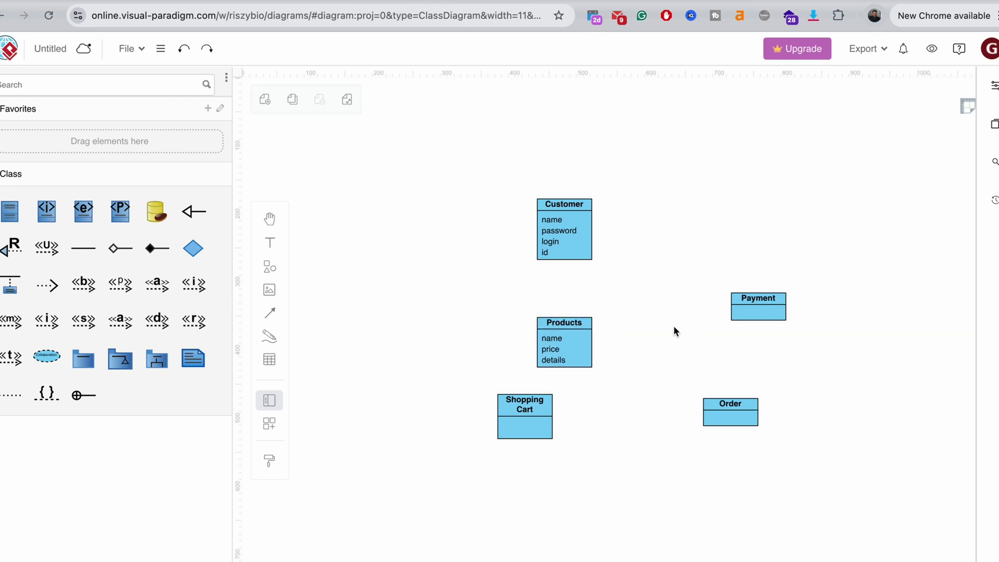
pyautogui.doubleClick(564, 322)
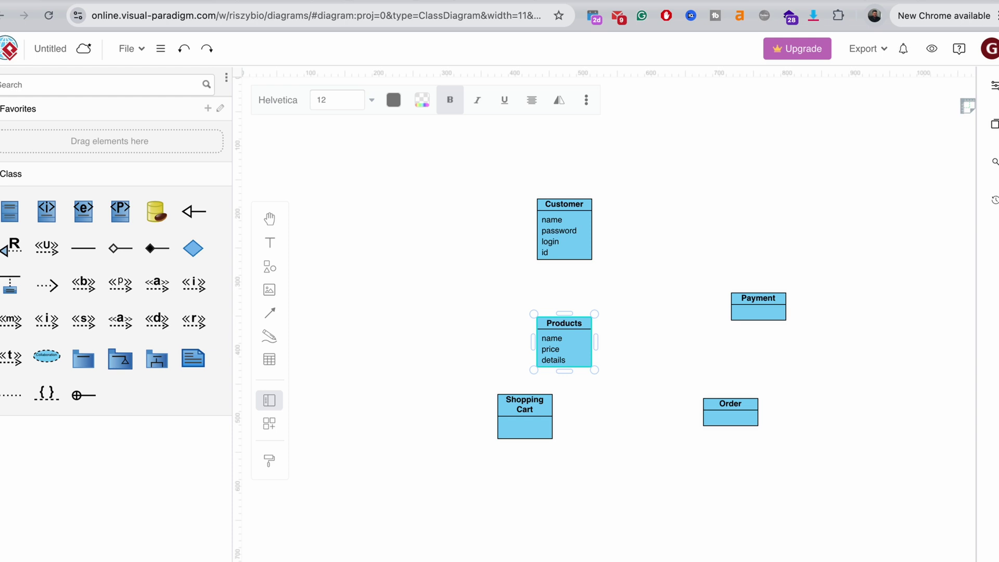
pyautogui.press('BackSpace')
pyautogui.click(682, 316)
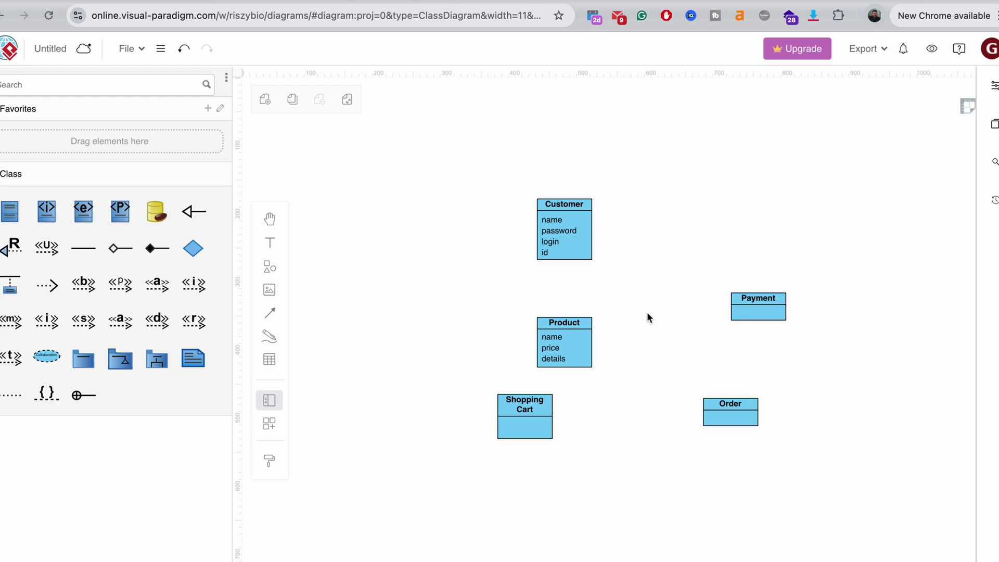
pyautogui.click(569, 241)
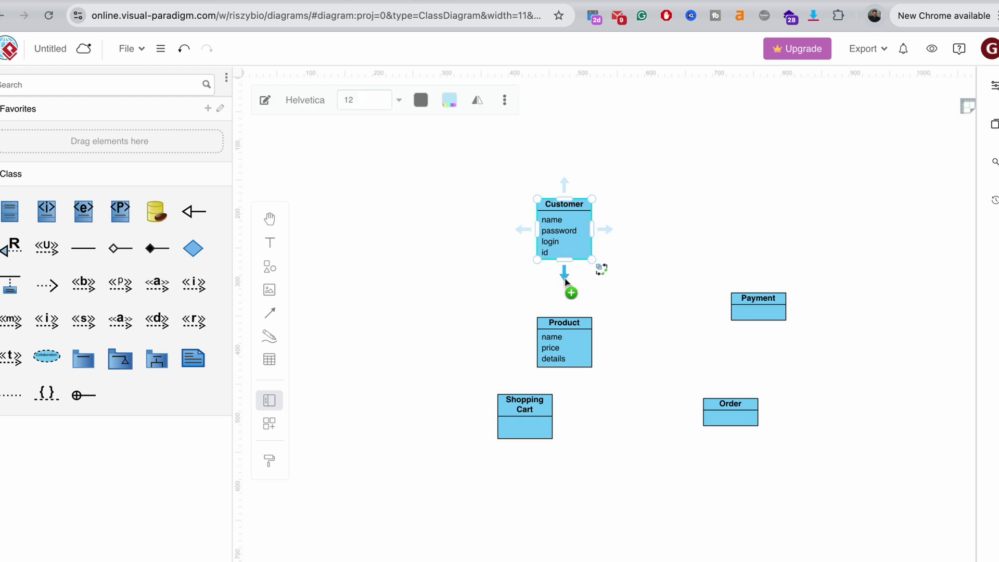
pyautogui.moveTo(565, 281); pyautogui.dragTo(565, 320)
pyautogui.click(562, 316)
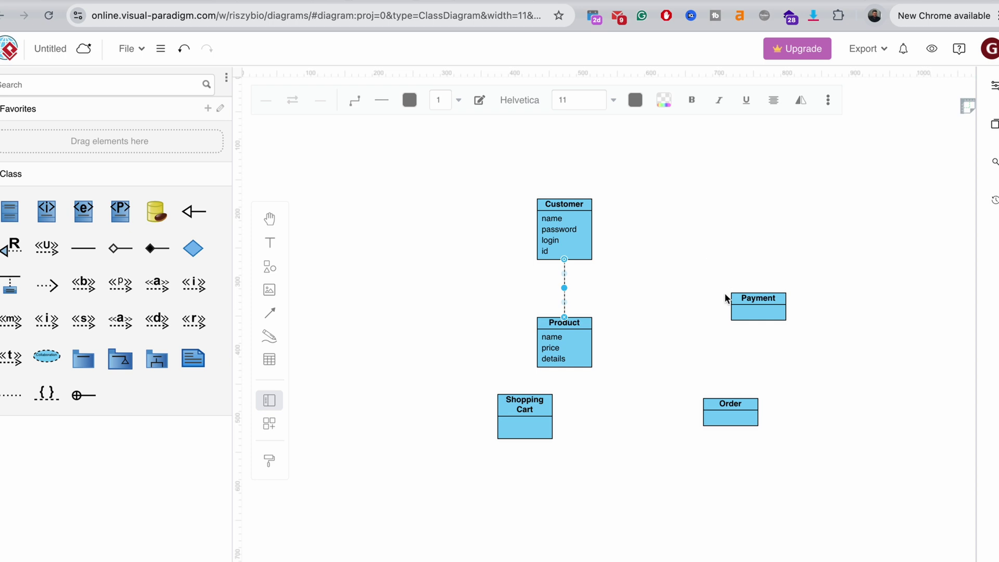
pyautogui.click(629, 294)
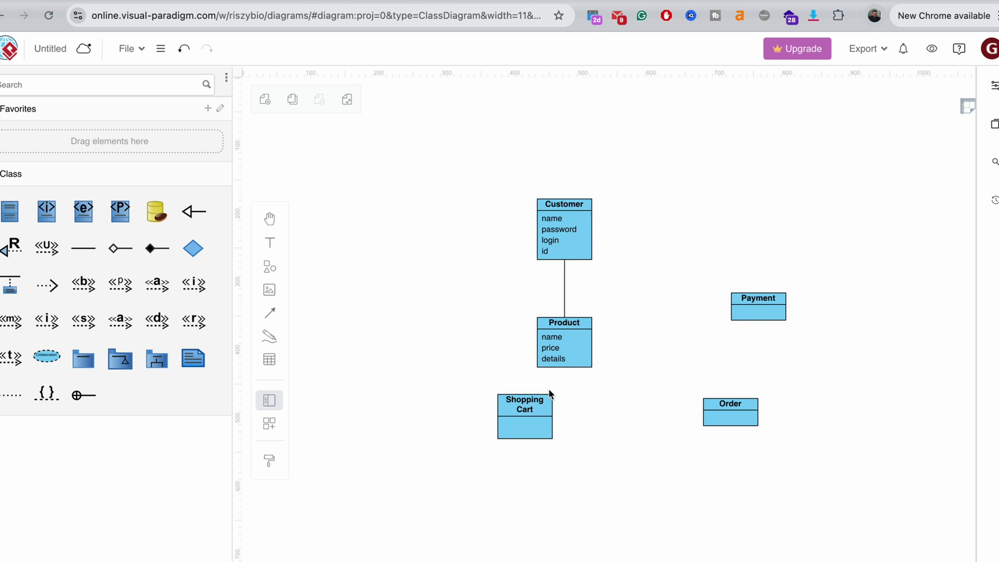
pyautogui.click(560, 300)
pyautogui.press('Delete')
pyautogui.click(561, 220)
pyautogui.click(561, 337)
pyautogui.click(663, 314)
pyautogui.moveTo(521, 426); pyautogui.dragTo(561, 457)
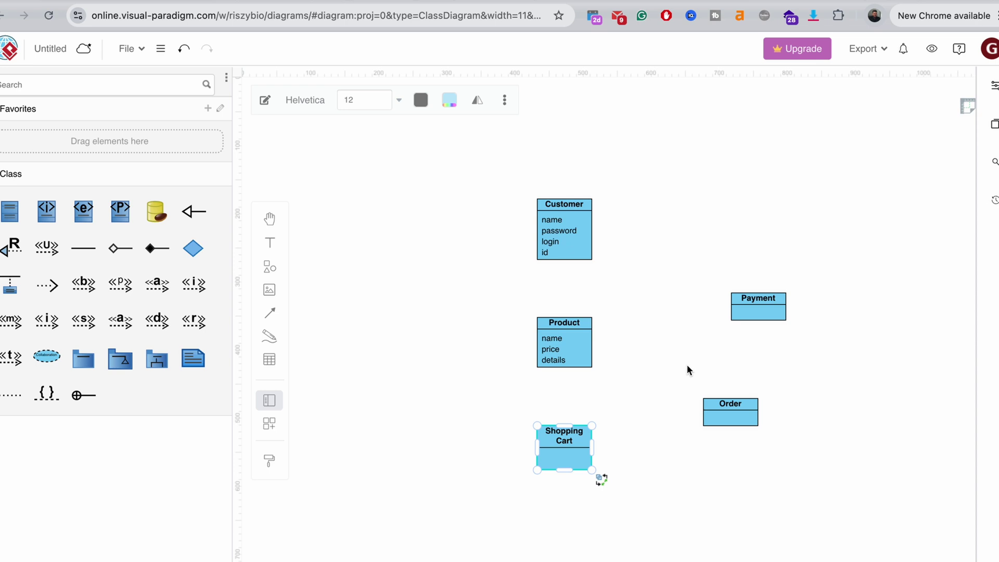
# Draw a plain association from Product down to Shopping Cart.
pyautogui.click(641, 360)
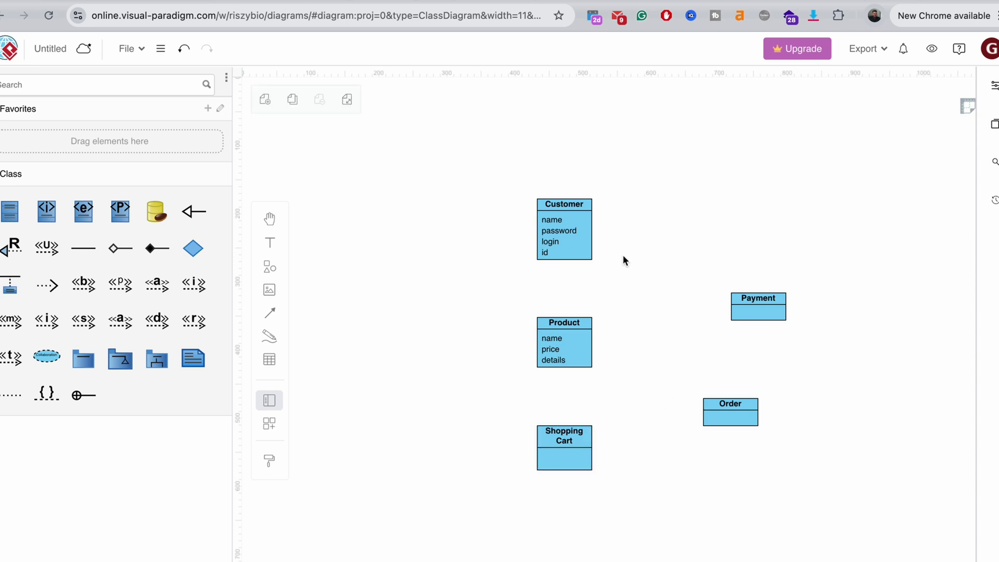
pyautogui.click(566, 350)
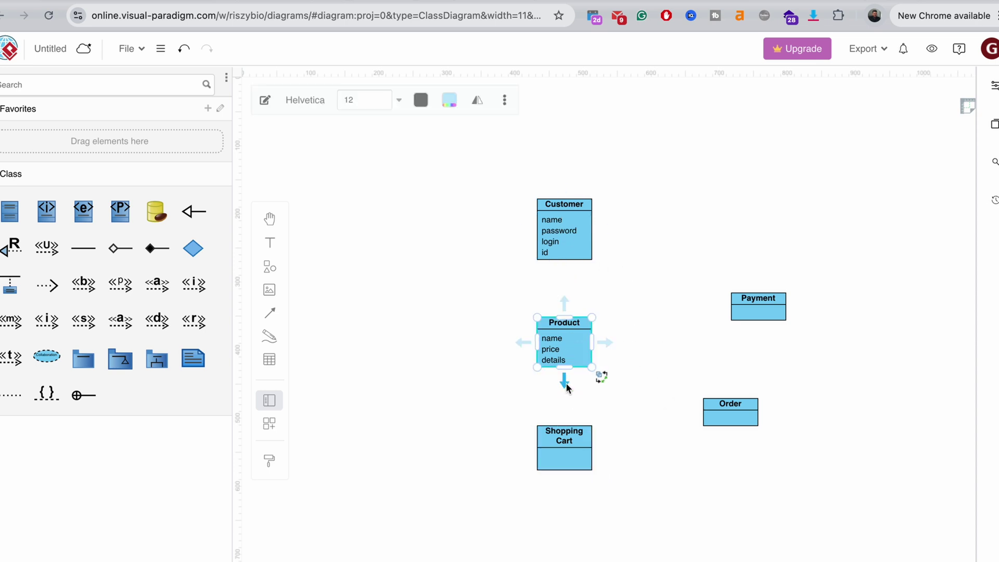
pyautogui.moveTo(566, 382); pyautogui.dragTo(565, 432)
pyautogui.click(555, 425)
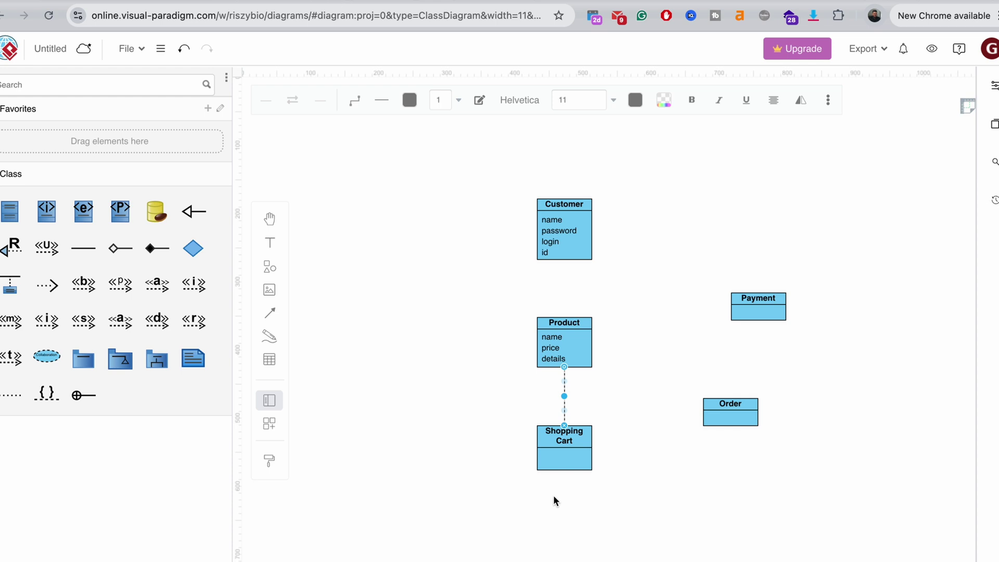
pyautogui.click(650, 352)
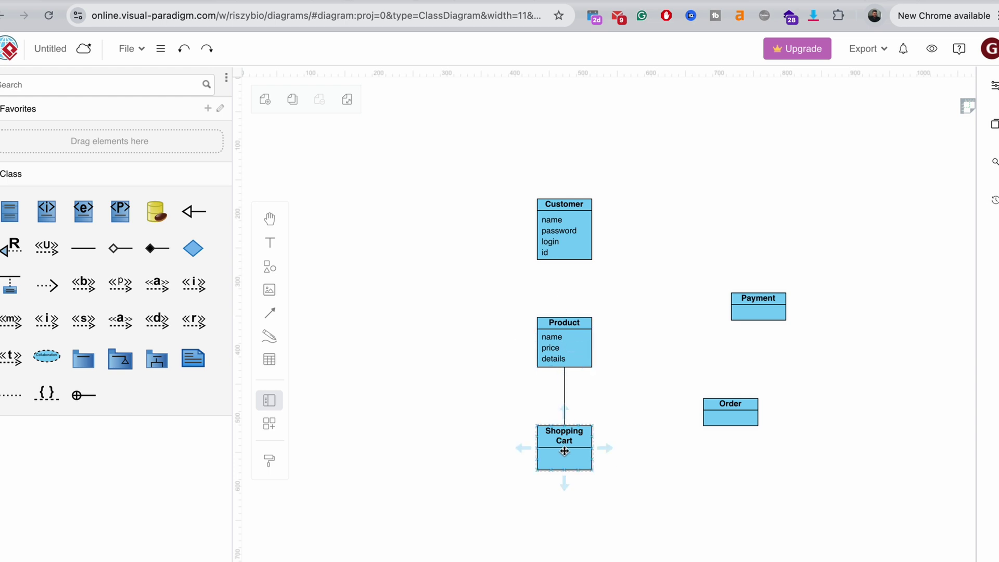
# Associate Shopping Cart with Order, then move Order down level with Shopping Cart.
pyautogui.click(583, 441)
pyautogui.click(582, 441)
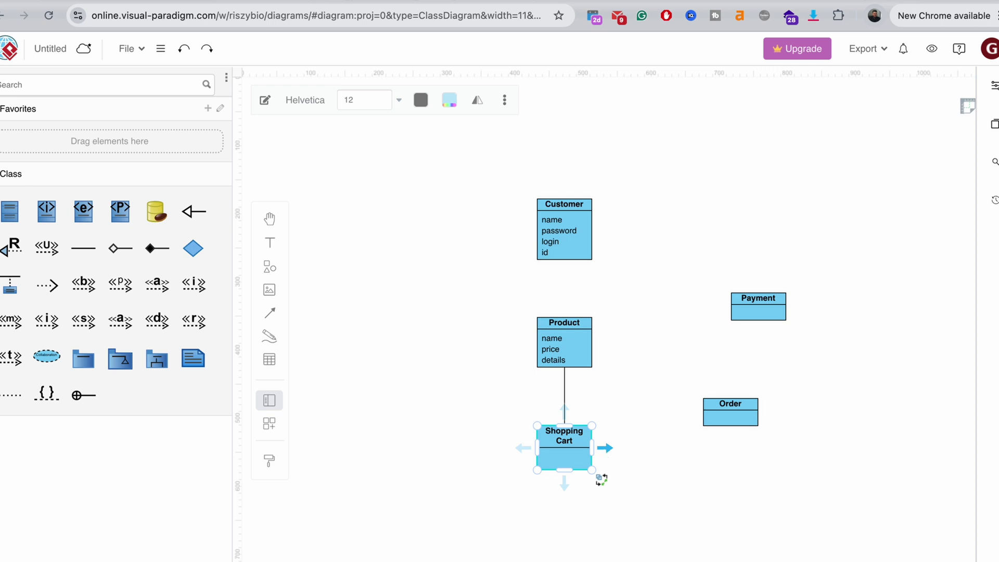
pyautogui.moveTo(601, 479); pyautogui.dragTo(701, 411)
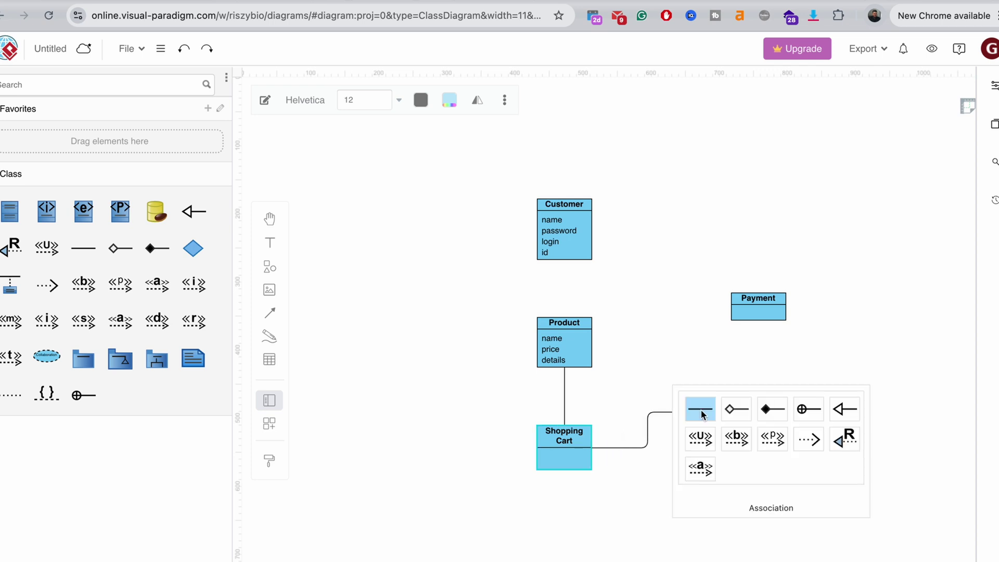
pyautogui.click(700, 407)
pyautogui.click(730, 481)
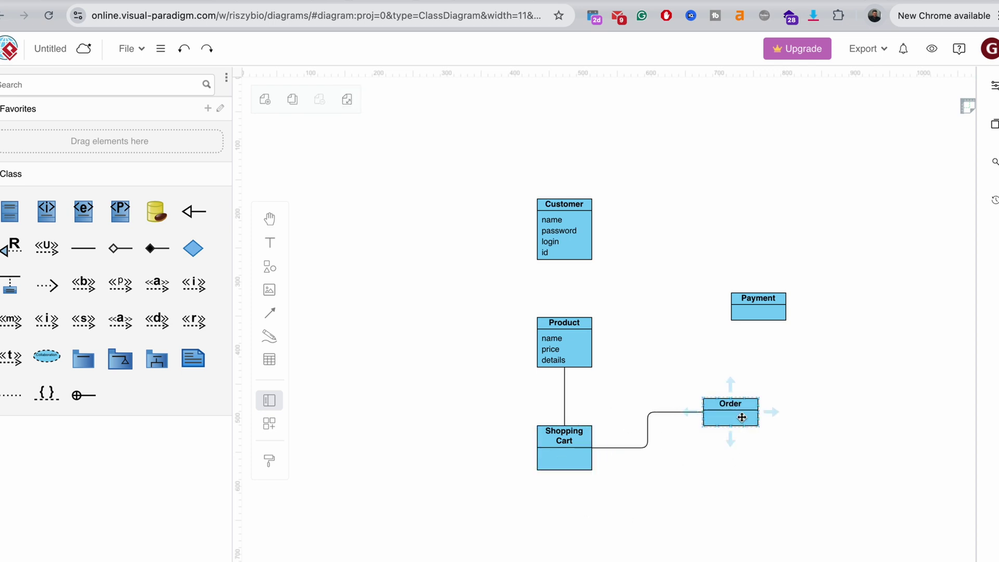
pyautogui.moveTo(738, 416); pyautogui.dragTo(739, 451)
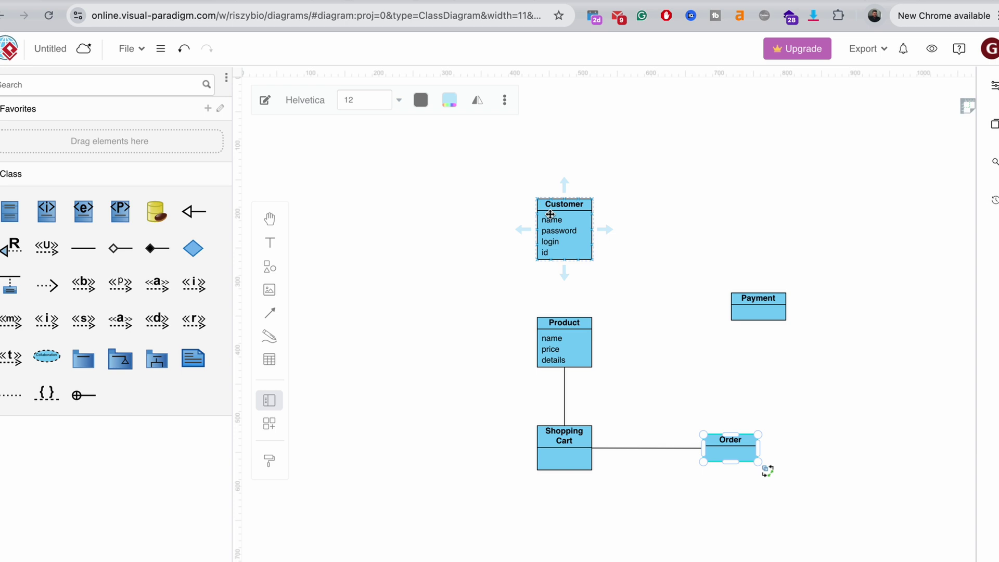
# Add associations from Customer to Payment and from Payment to Order.
pyautogui.moveTo(611, 244); pyautogui.dragTo(731, 435)
pyautogui.click(700, 330)
pyautogui.click(728, 433)
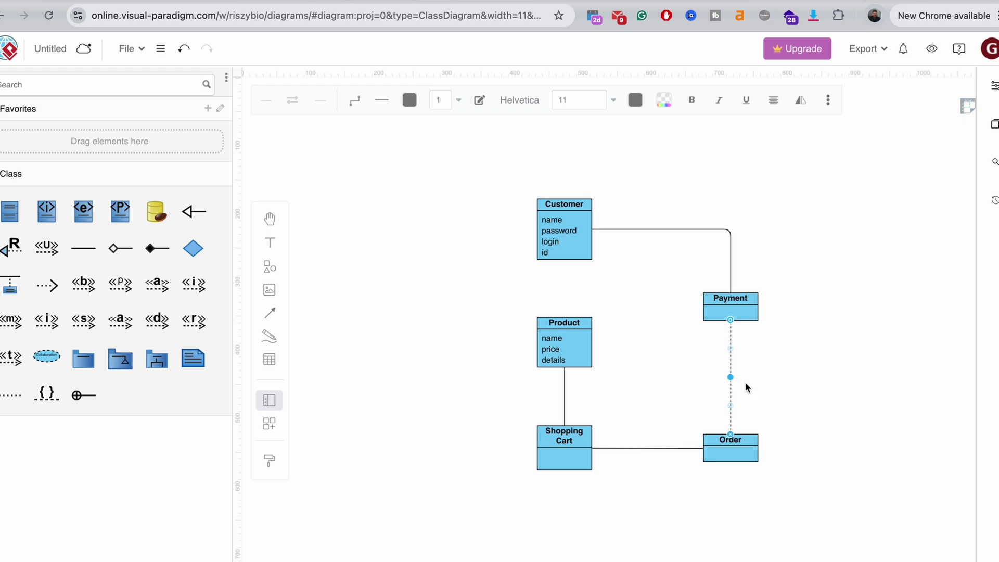
pyautogui.click(767, 370)
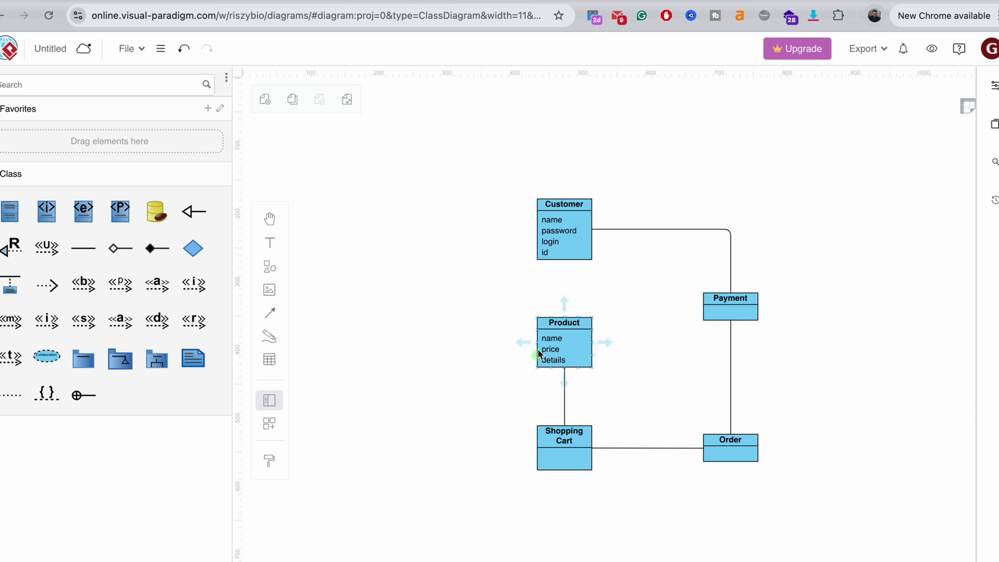
pyautogui.click(567, 334)
pyautogui.click(788, 298)
pyautogui.hotkey('ctrl', 'z')
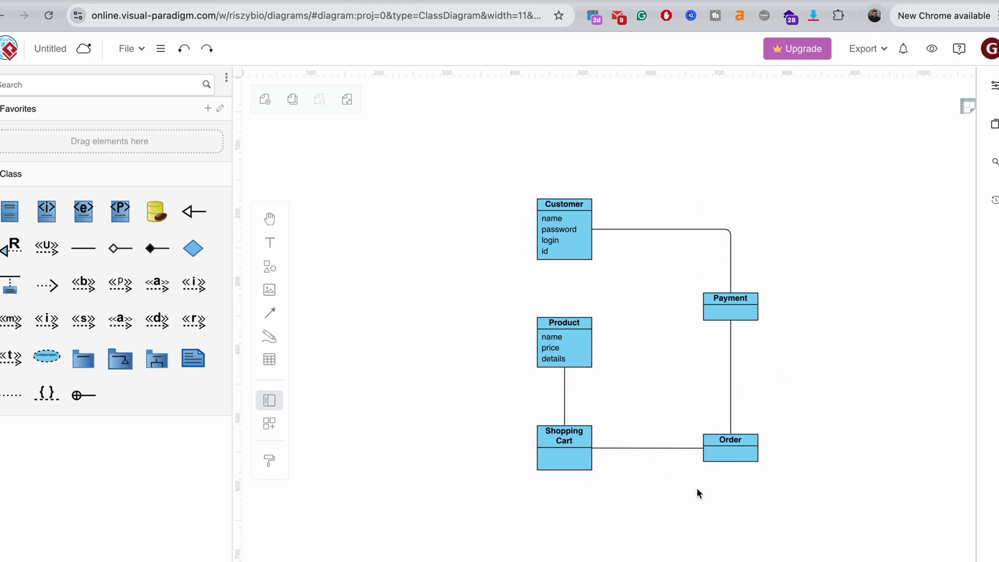
pyautogui.click(727, 449)
# Link Customer to Order with a composition, lowering its Customer end slightly.
pyautogui.click(582, 235)
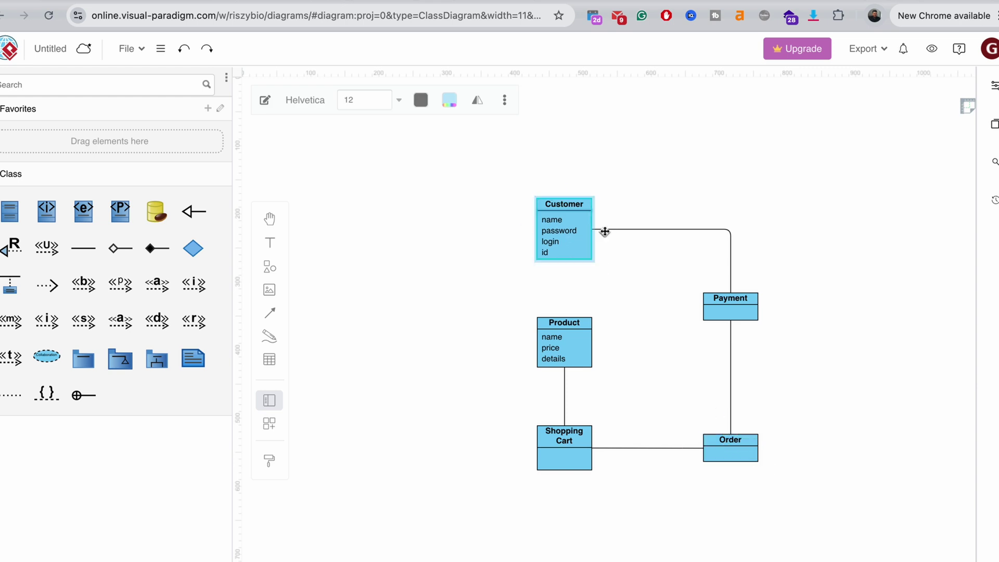
pyautogui.moveTo(604, 229); pyautogui.dragTo(728, 442)
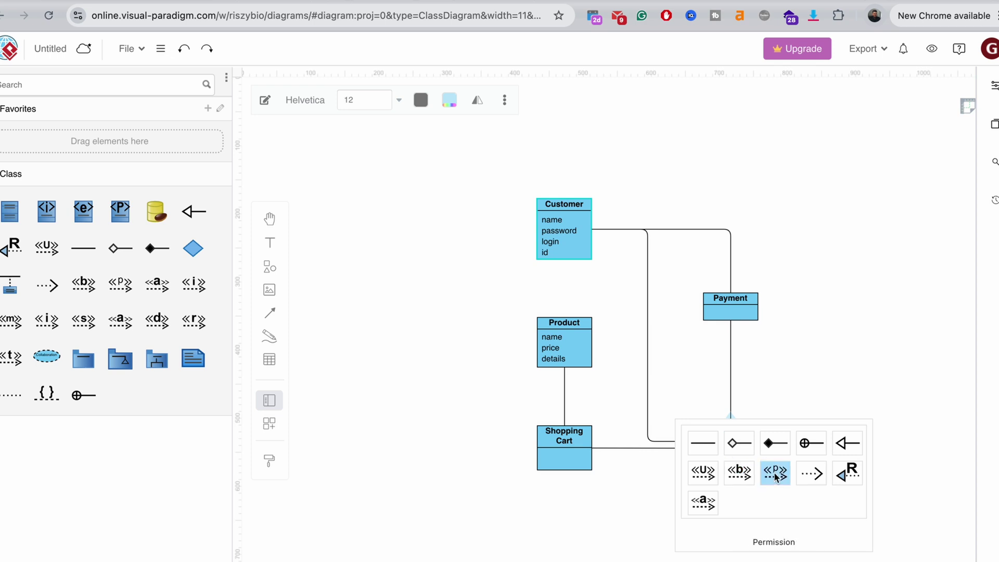
pyautogui.click(774, 442)
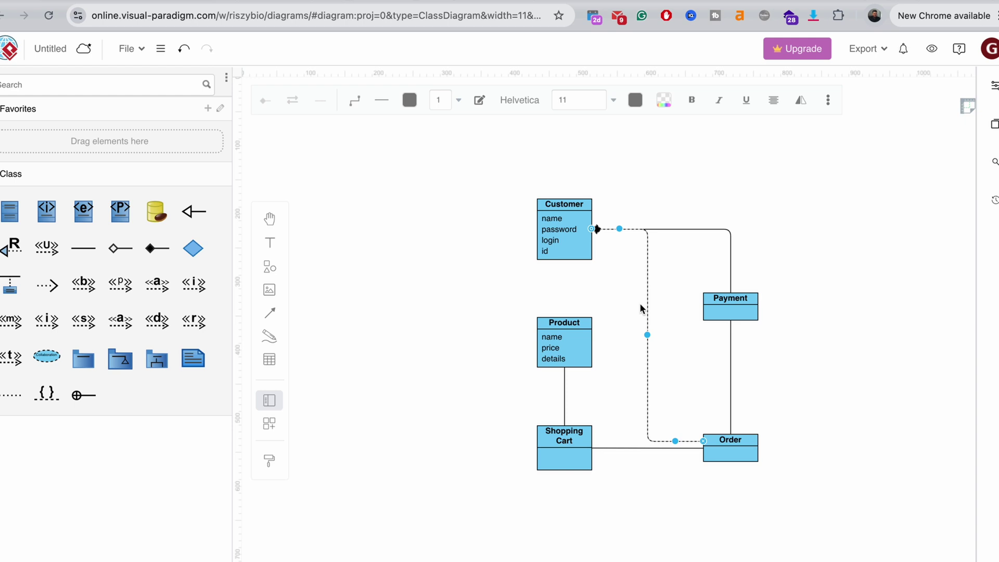
pyautogui.moveTo(590, 228)
pyautogui.mouseDown()
pyautogui.moveTo(593, 243)
pyautogui.moveTo(572, 263)
pyautogui.moveTo(565, 255)
pyautogui.moveTo(593, 246)
pyautogui.mouseUp()
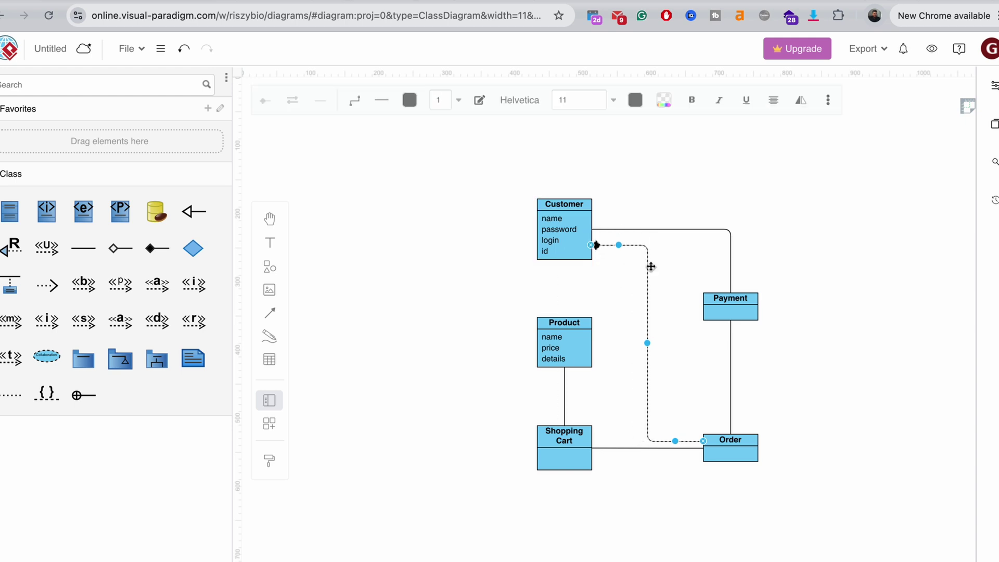
pyautogui.click(657, 270)
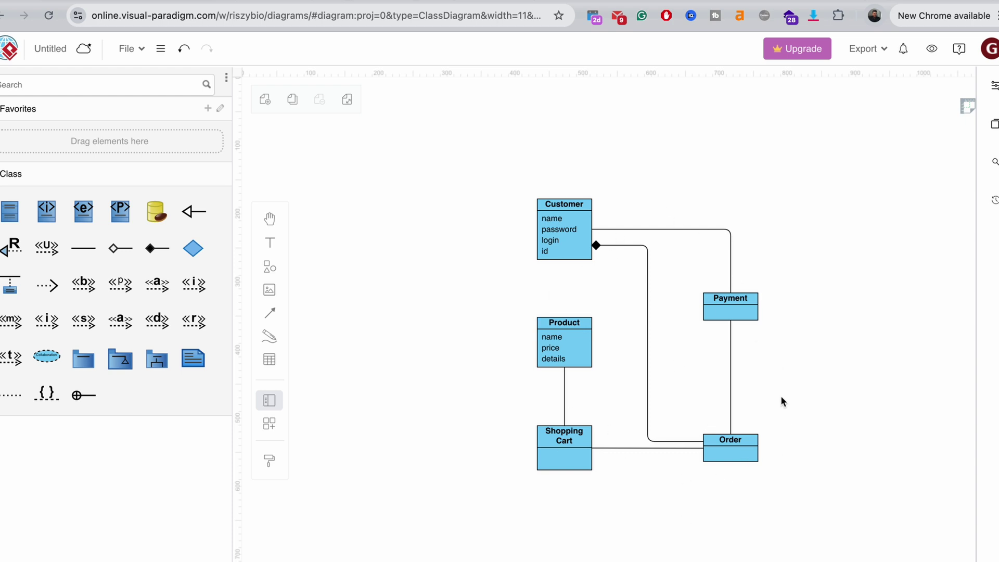
# Link Customer to Shopping Cart with a composition routed left around Product.
pyautogui.moveTo(523, 230); pyautogui.dragTo(538, 449)
pyautogui.click(600, 446)
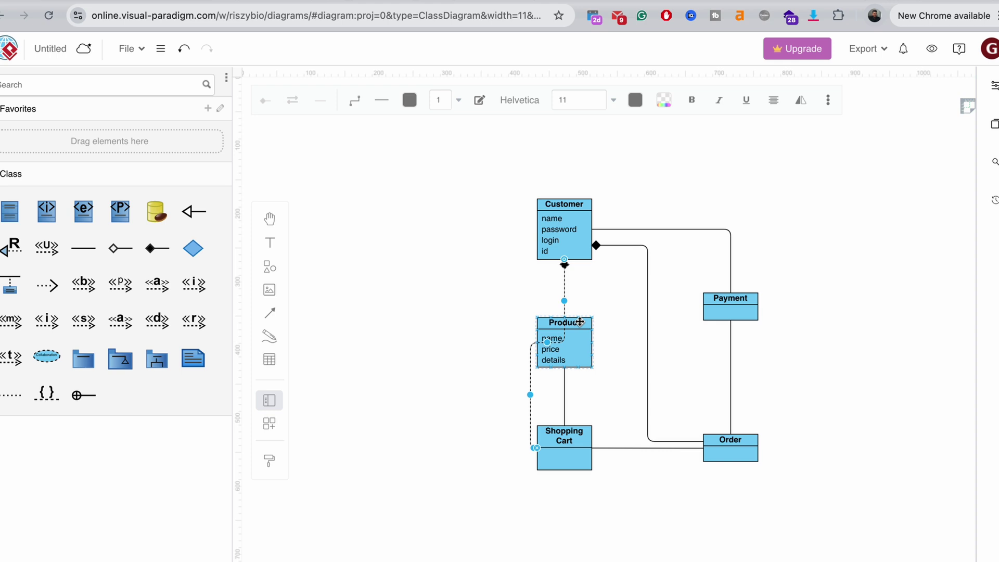
pyautogui.click(535, 229)
pyautogui.moveTo(530, 338); pyautogui.dragTo(471, 336)
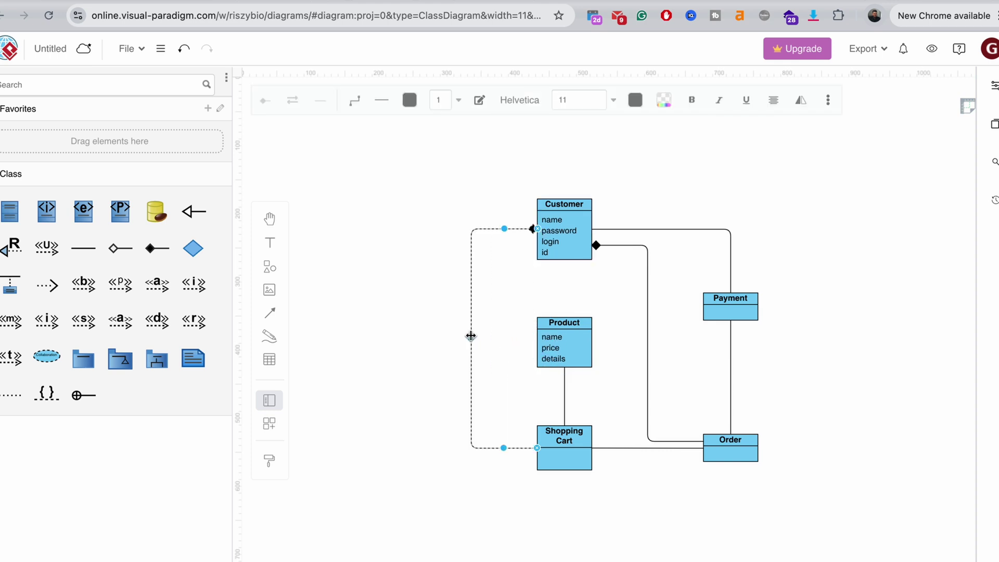
pyautogui.click(717, 152)
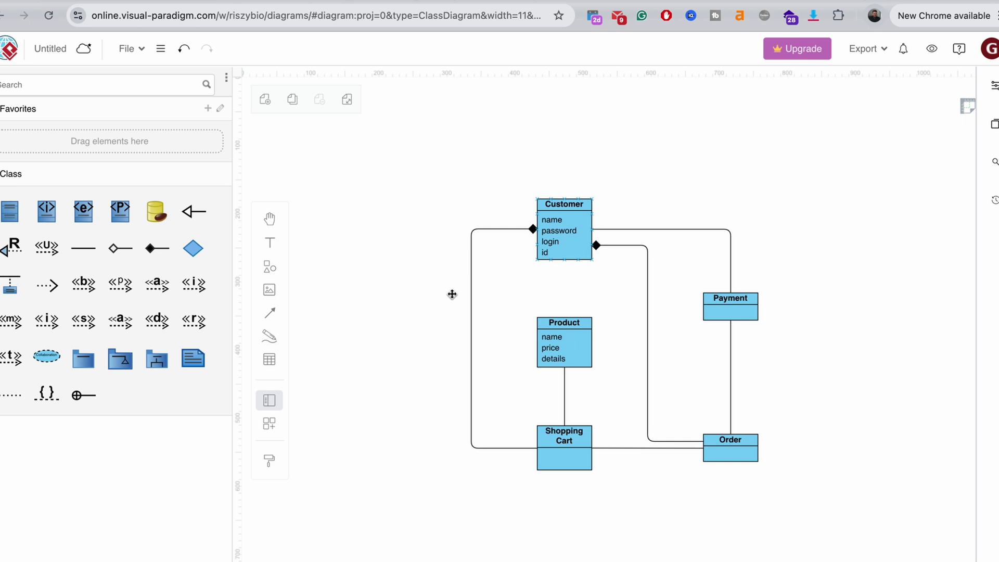